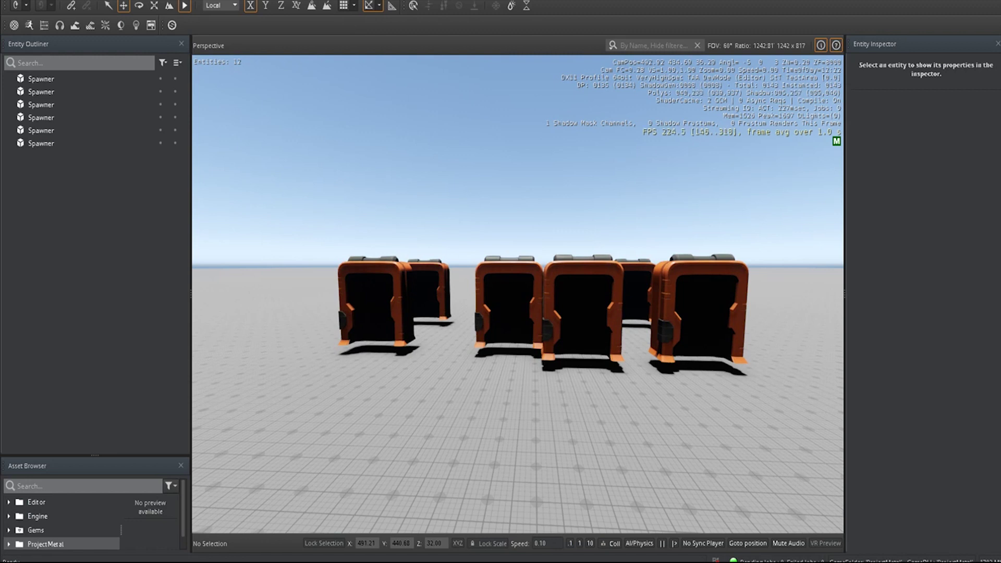
Leave game mode, export the level to the engine and acknowledge the export message.
key(Escape)
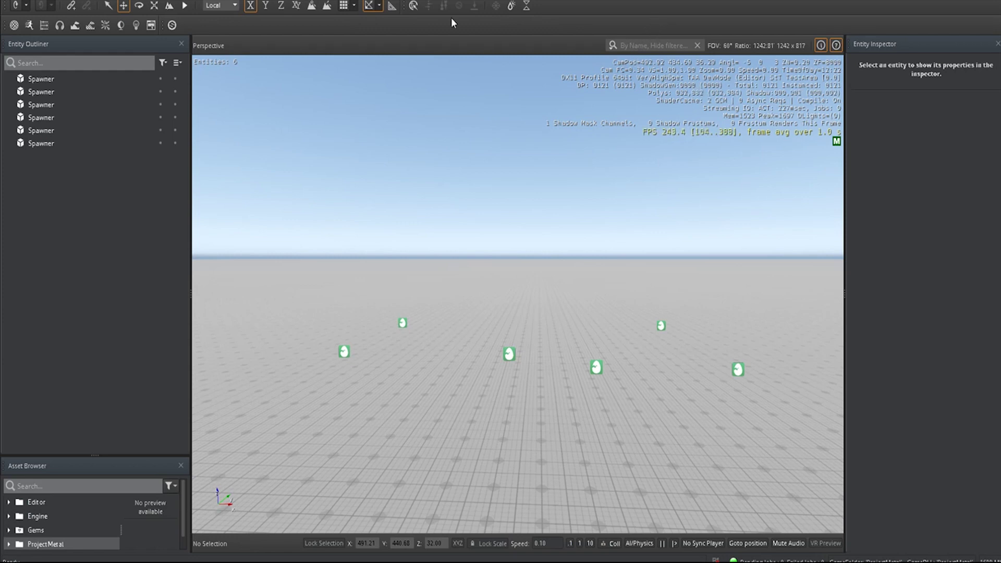
click(55, 1)
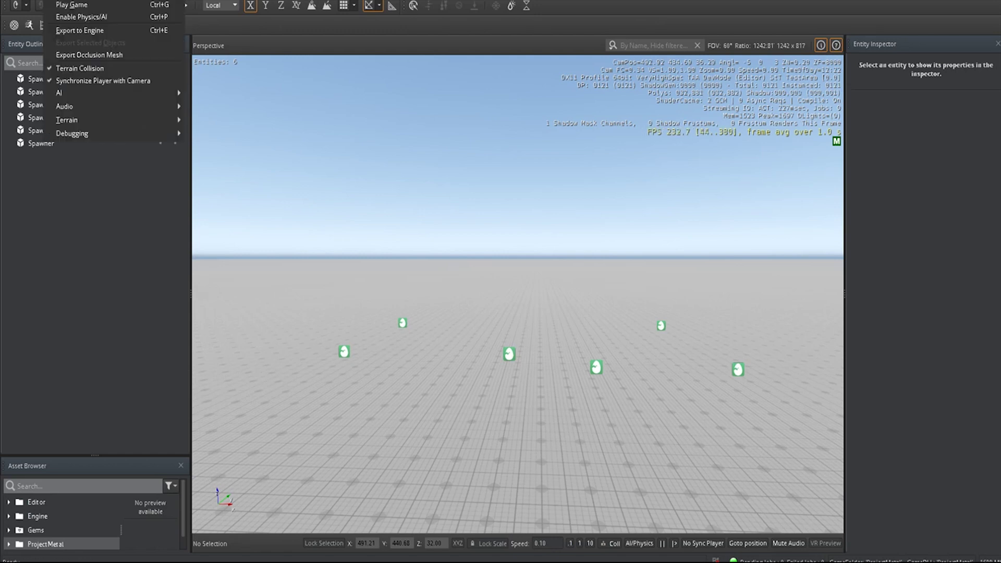
click(63, 30)
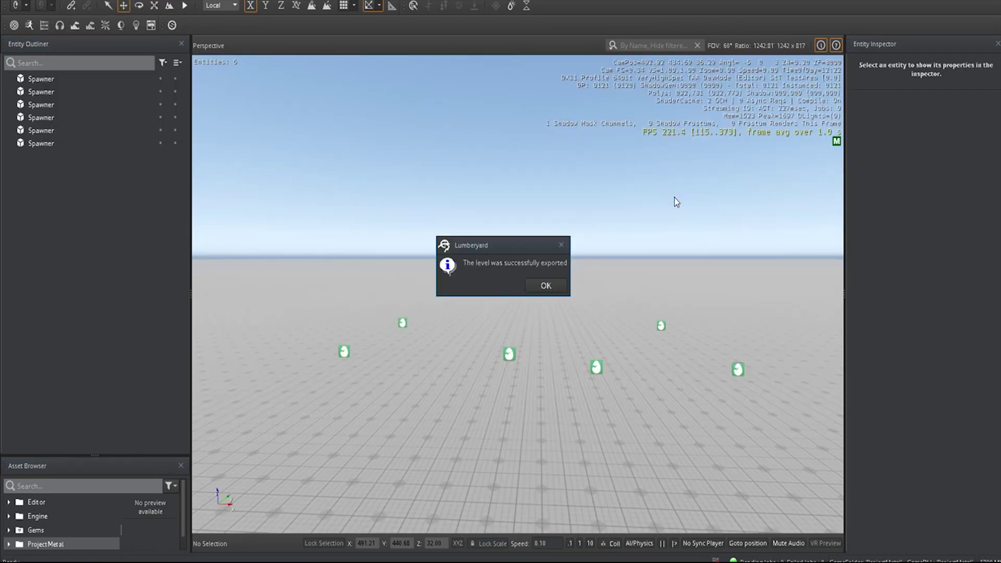
click(546, 287)
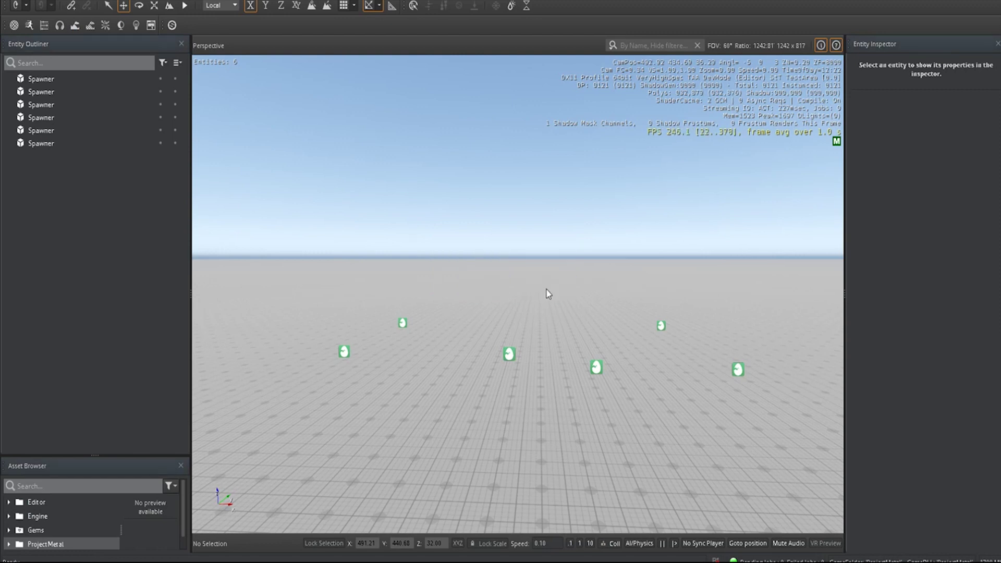
Switch to File Explorer and go from the ProjectMetal folder to the Bin64vc141 folder under dev.
click(274, 561)
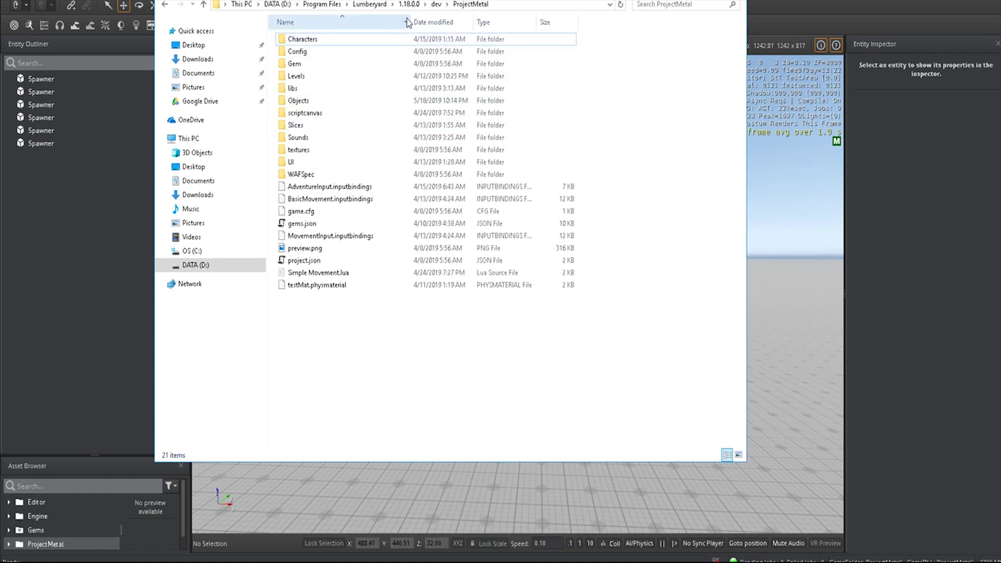
click(436, 4)
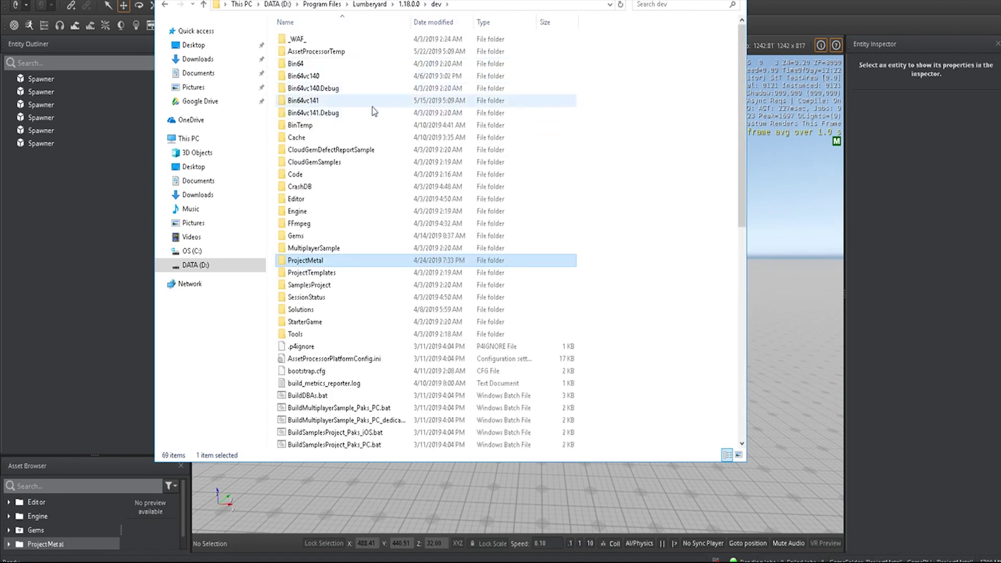
double_click(334, 101)
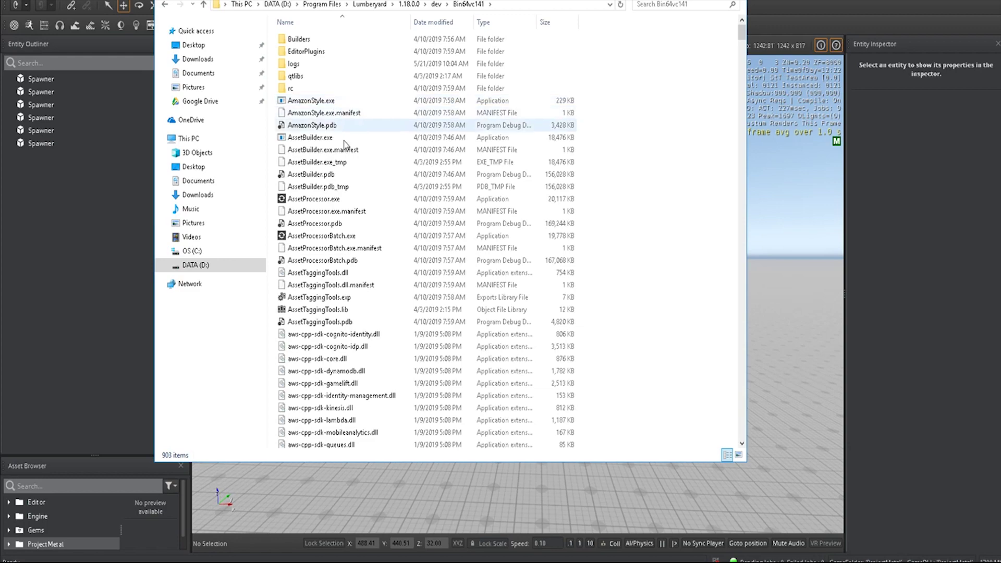
Launch ProjectMetalLauncher.exe from the Bin64vc141 folder and allow it through the firewall on private networks.
scroll(338, 125, down, 20)
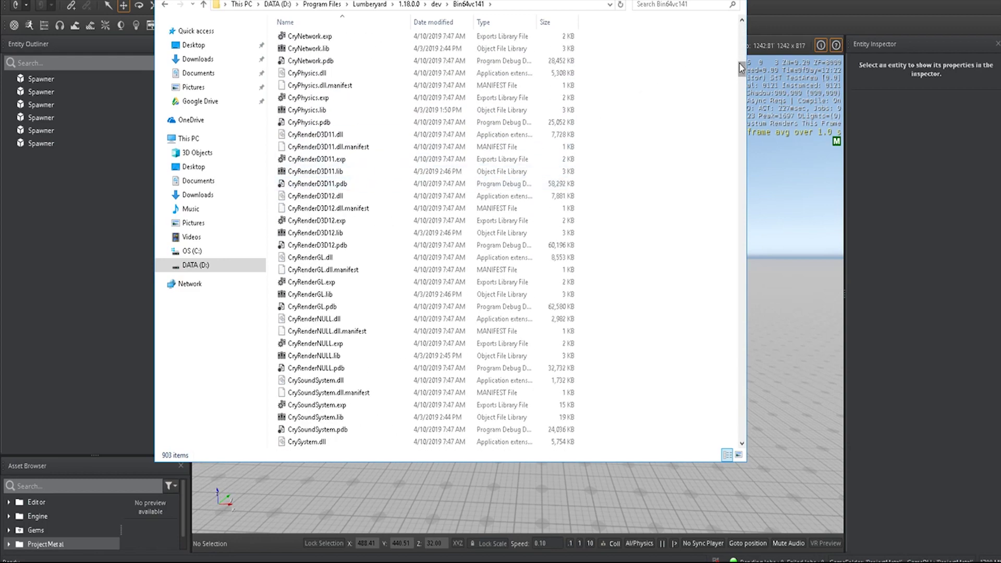
drag(740, 68, 749, 396)
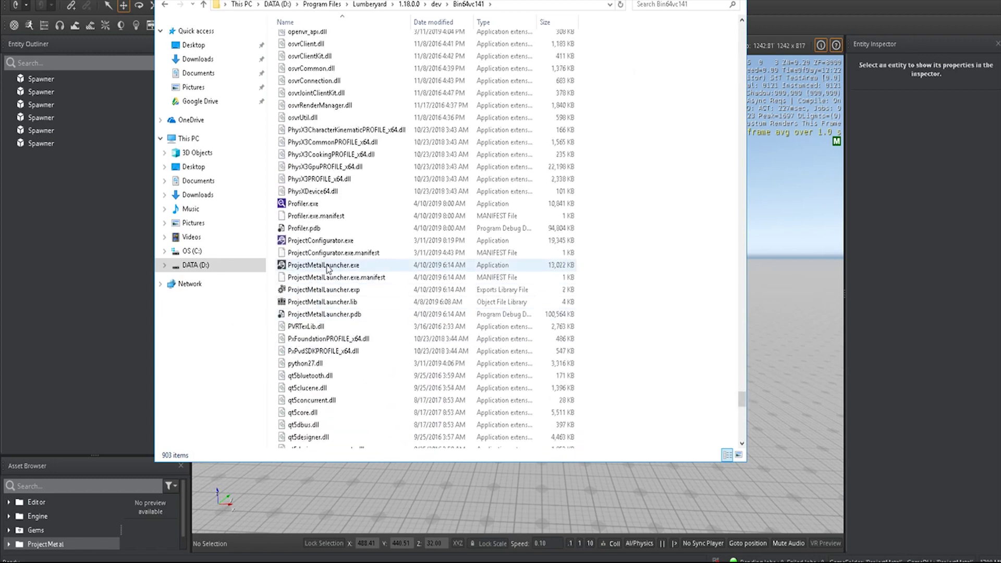
click(298, 266)
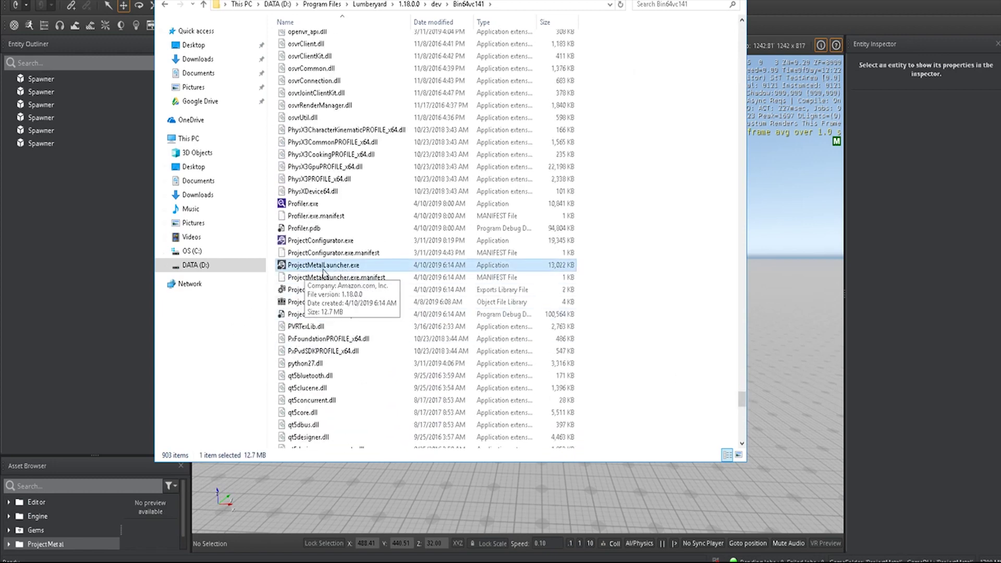
double_click(324, 266)
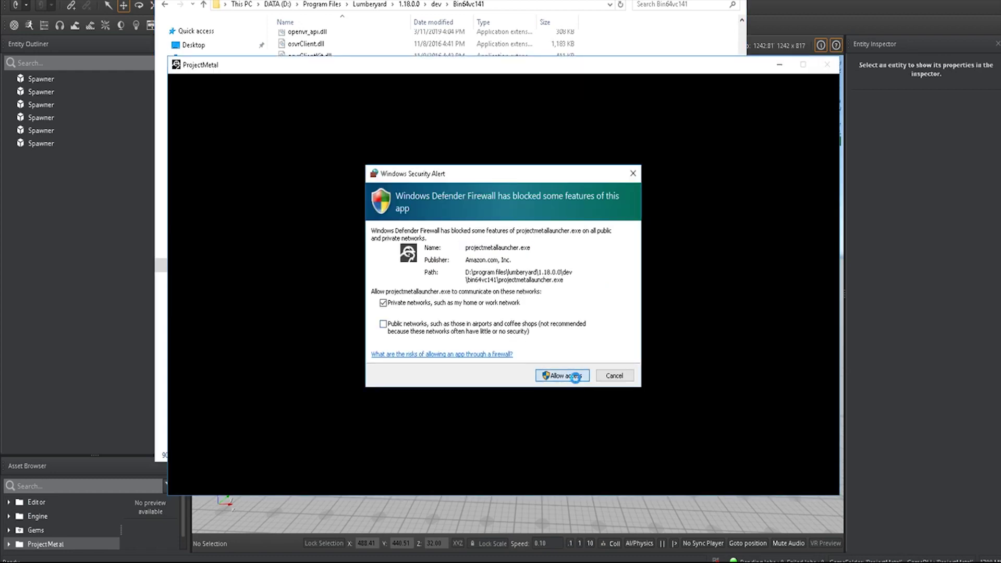
click(578, 372)
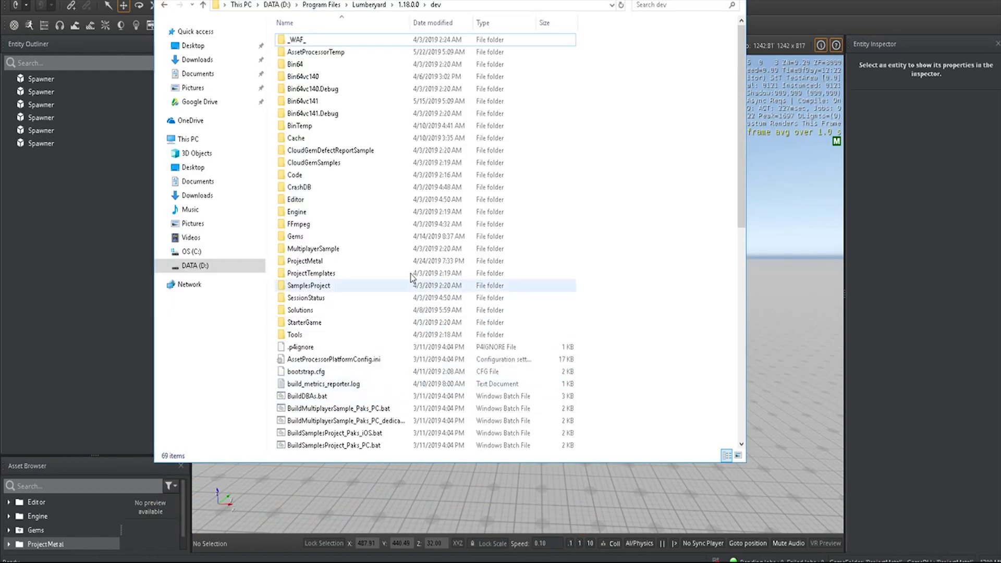
Duplicate game.cfg within the dev\ProjectMetal folder.
double_click(312, 264)
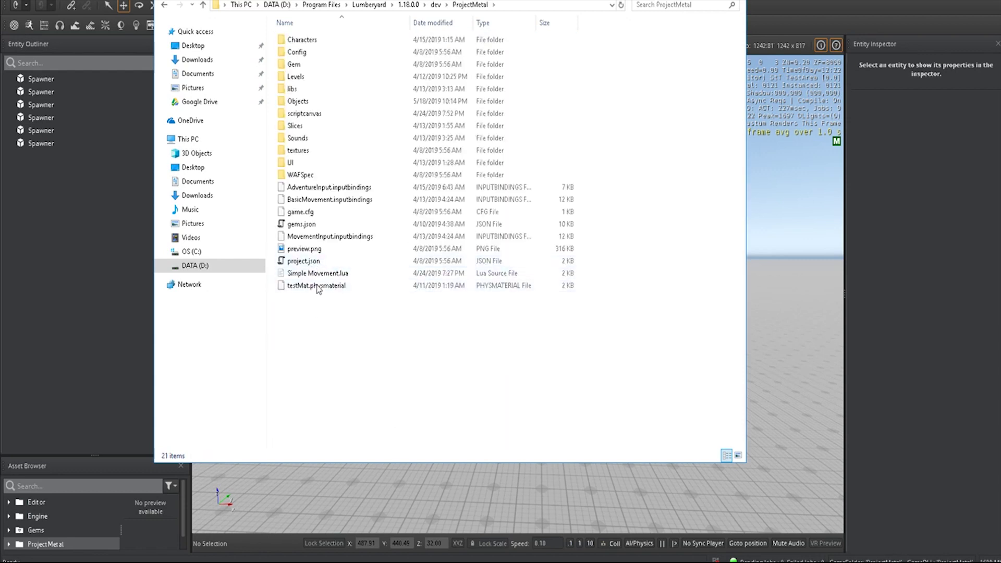
click(309, 213)
right_click(309, 212)
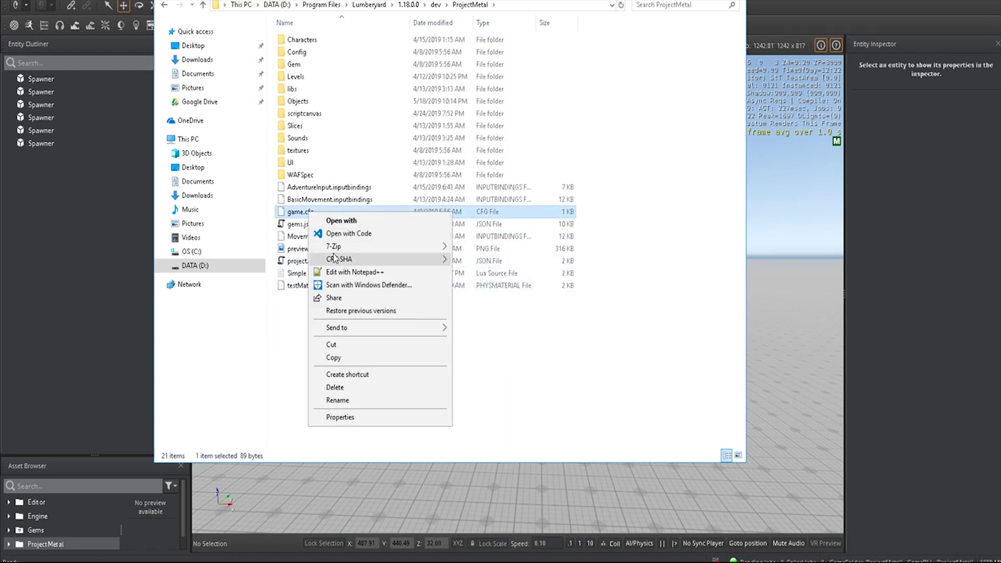
click(345, 357)
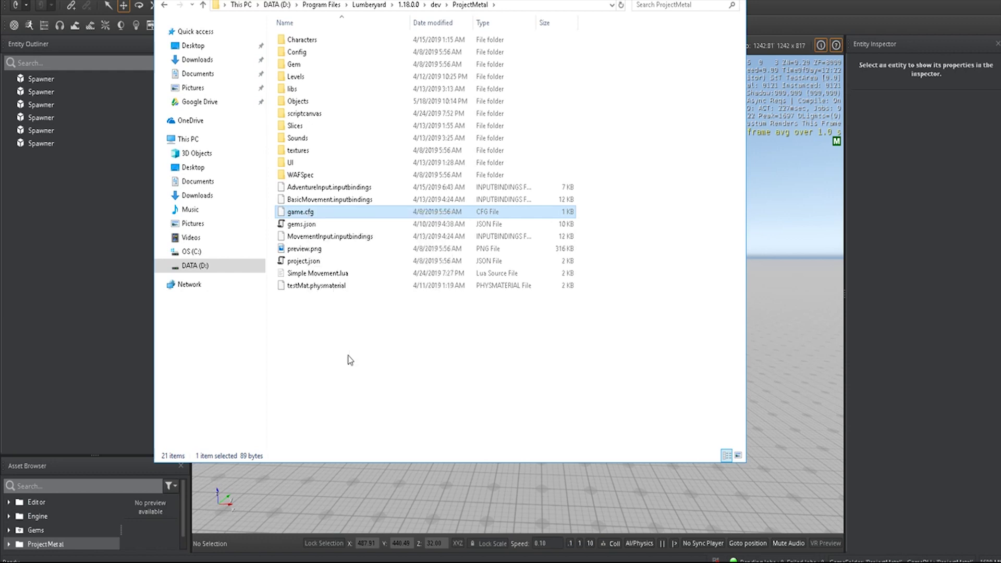
right_click(304, 340)
click(330, 412)
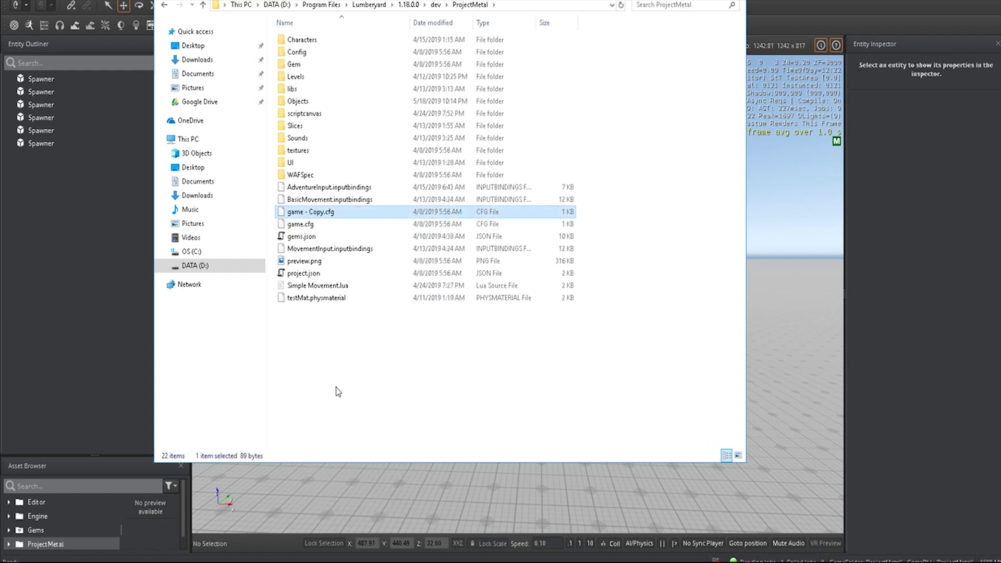
Rename the copied configuration file to autoexec.cfg.
click(313, 214)
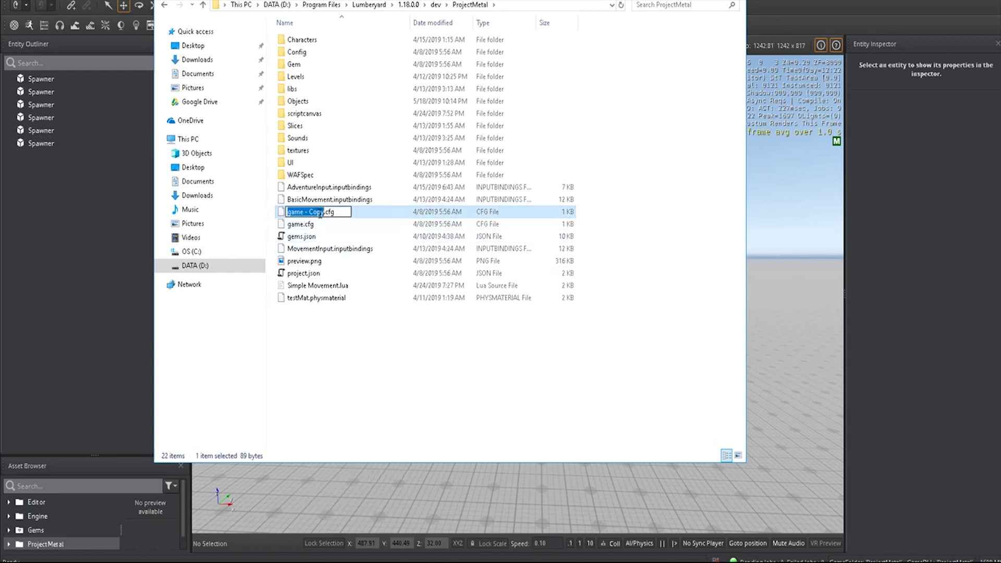
text(auto)
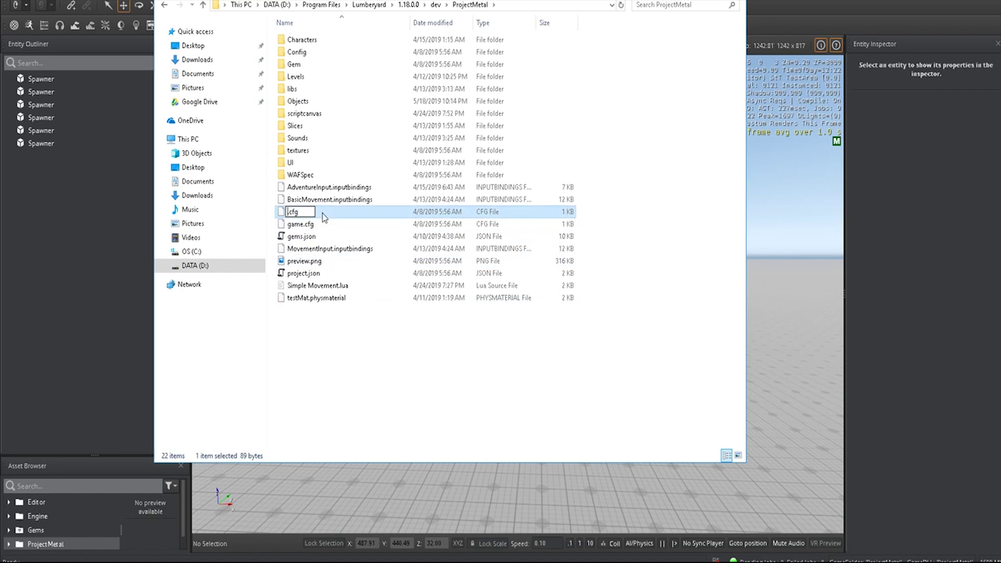
text(exec)
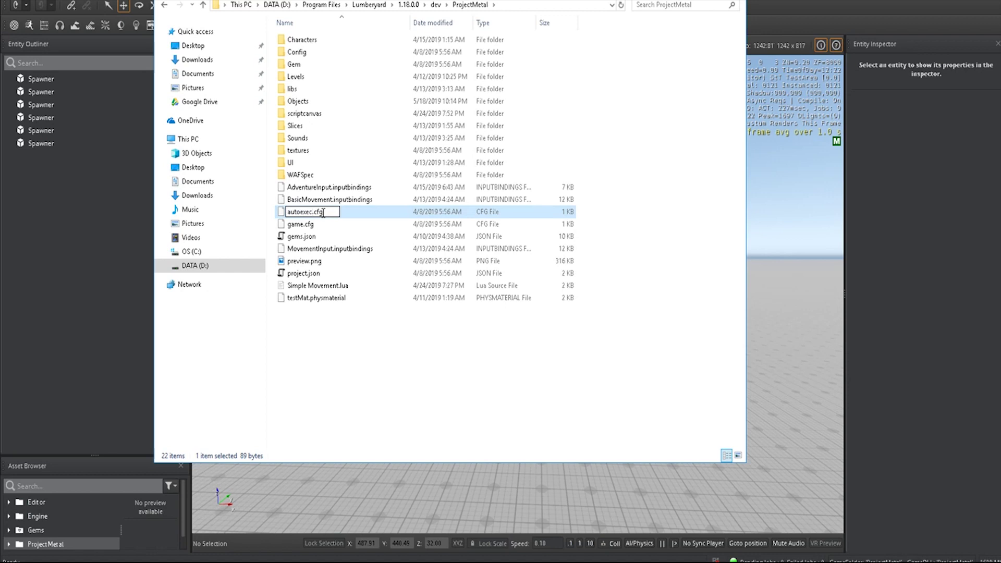
key(Return)
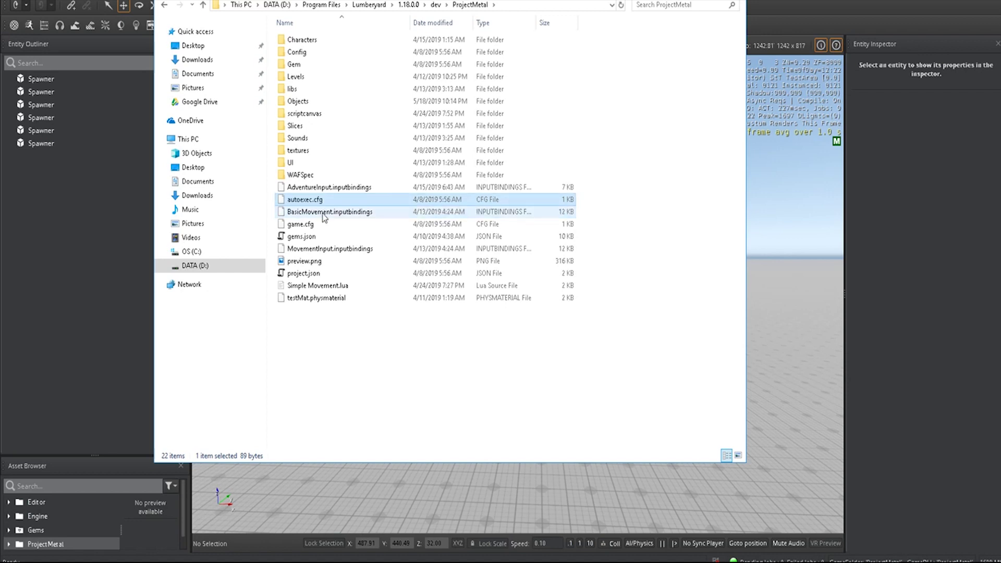
Edit autoexec.cfg in Notepad++, replace its entire contents with "map TestArea", save it and close the editor.
right_click(320, 203)
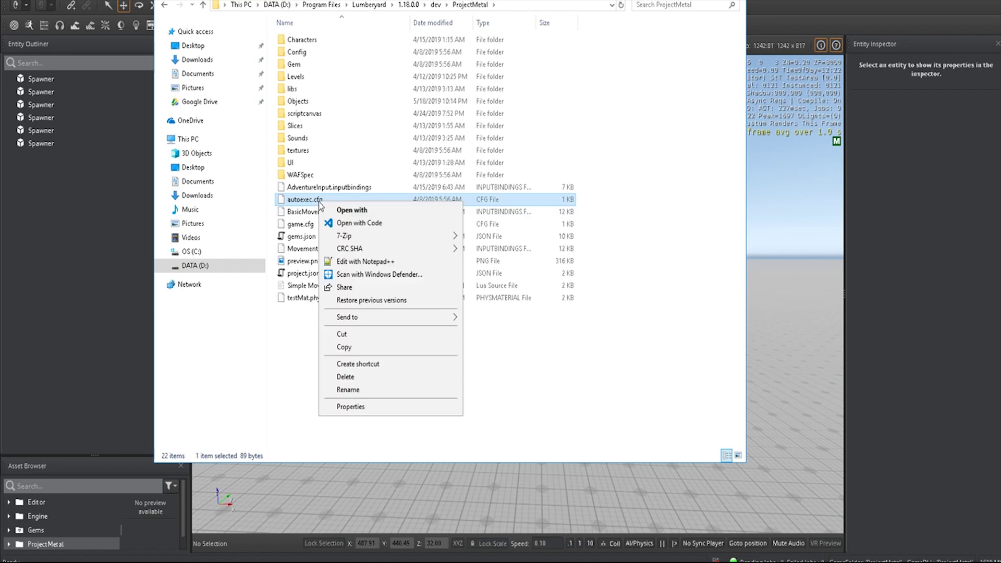
click(371, 262)
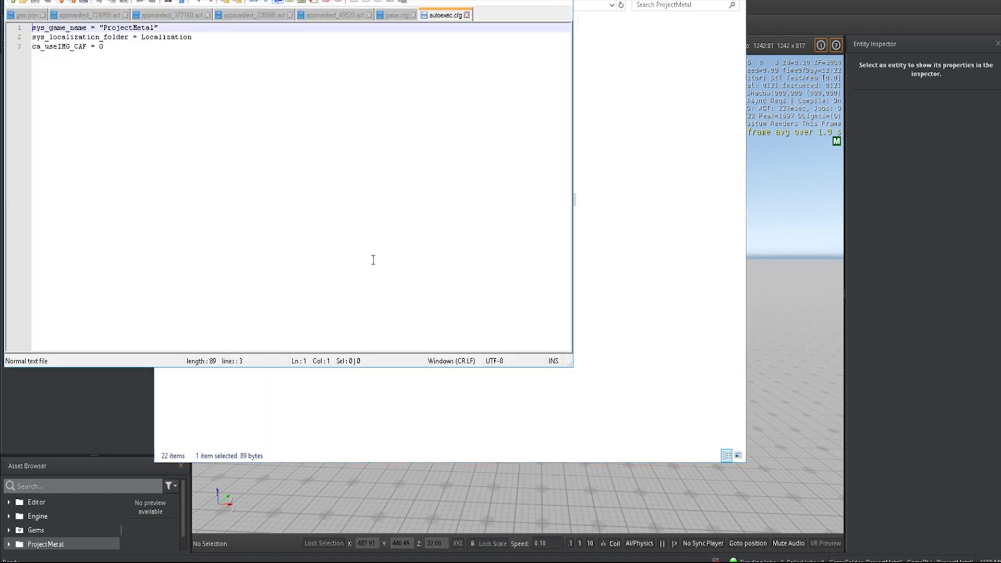
drag(134, 59, 2, 22)
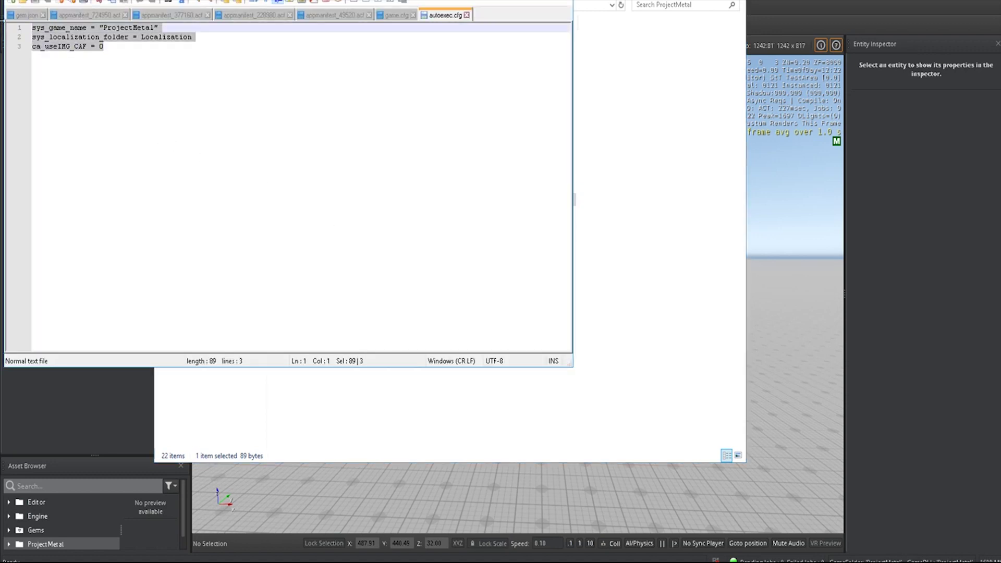
text(map Test)
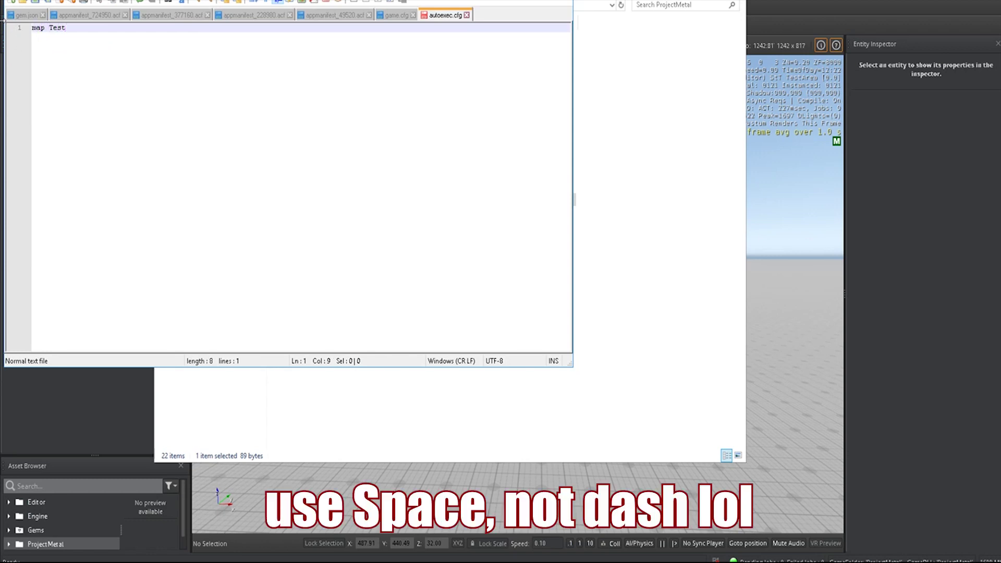
text(Area)
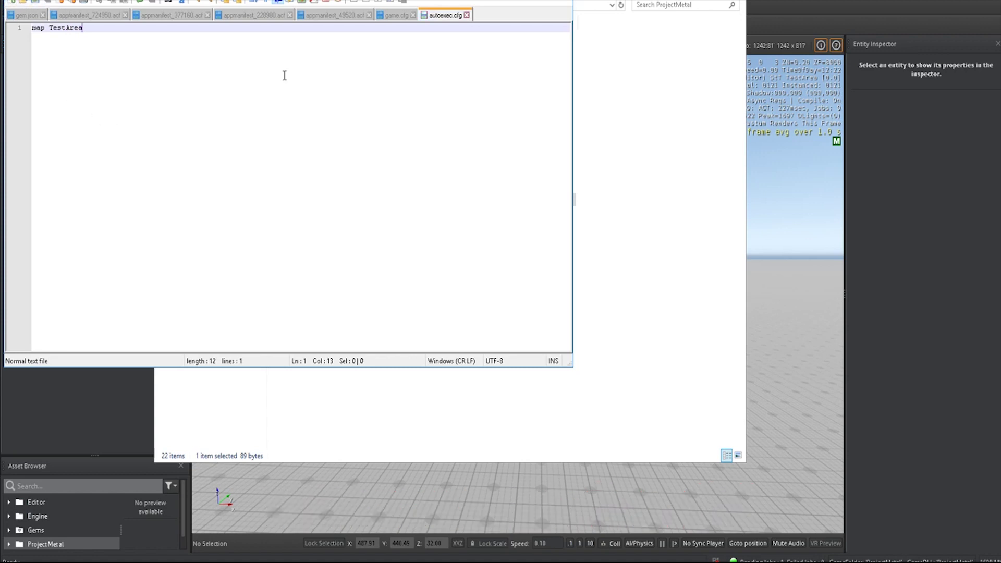
key(alt+F4)
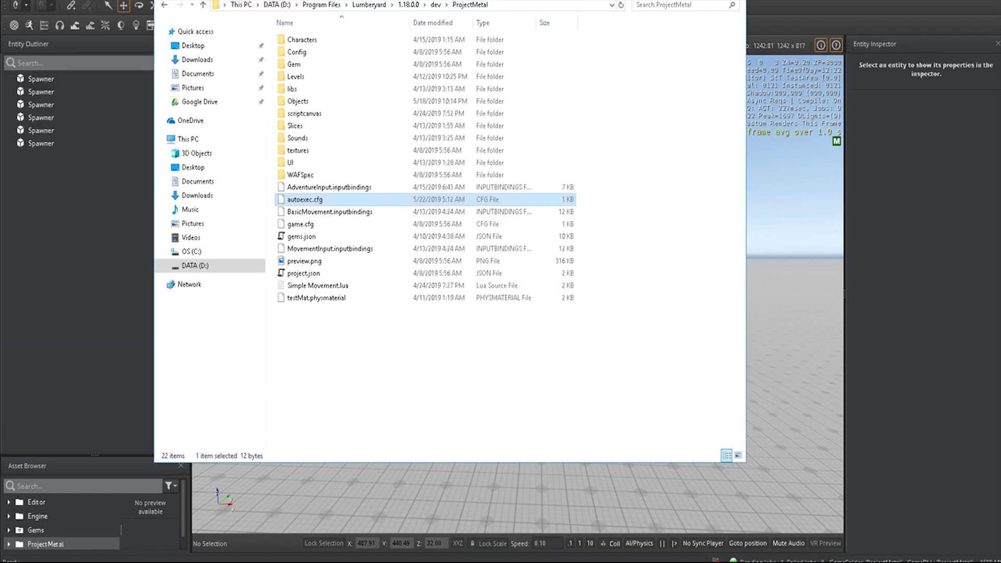
Switch back to Lumberyard, export the level to the engine again and dismiss the export message.
click(54, 0)
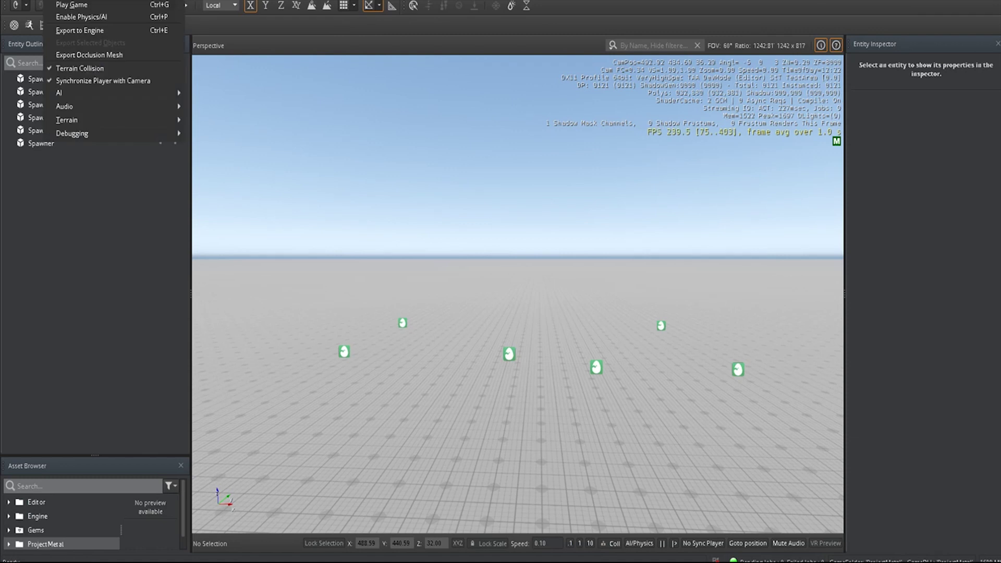
click(78, 30)
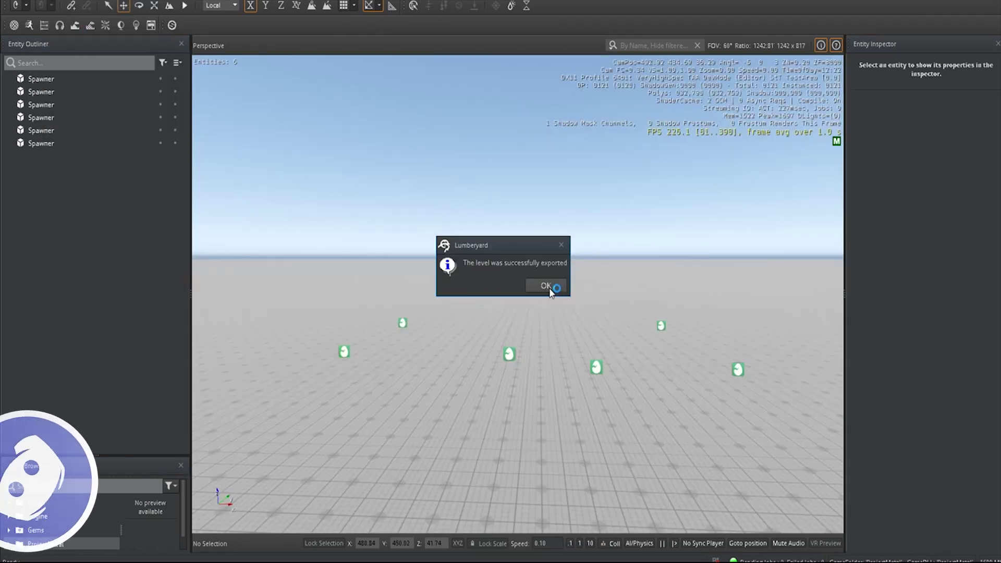
click(550, 290)
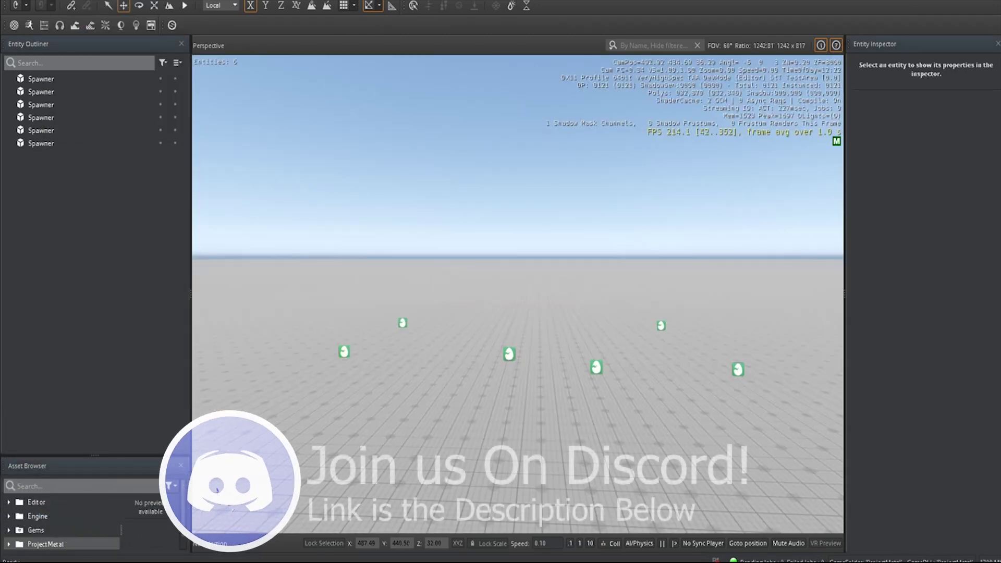
Return to File Explorer and open the Bin64vc141 folder under dev.
click(245, 562)
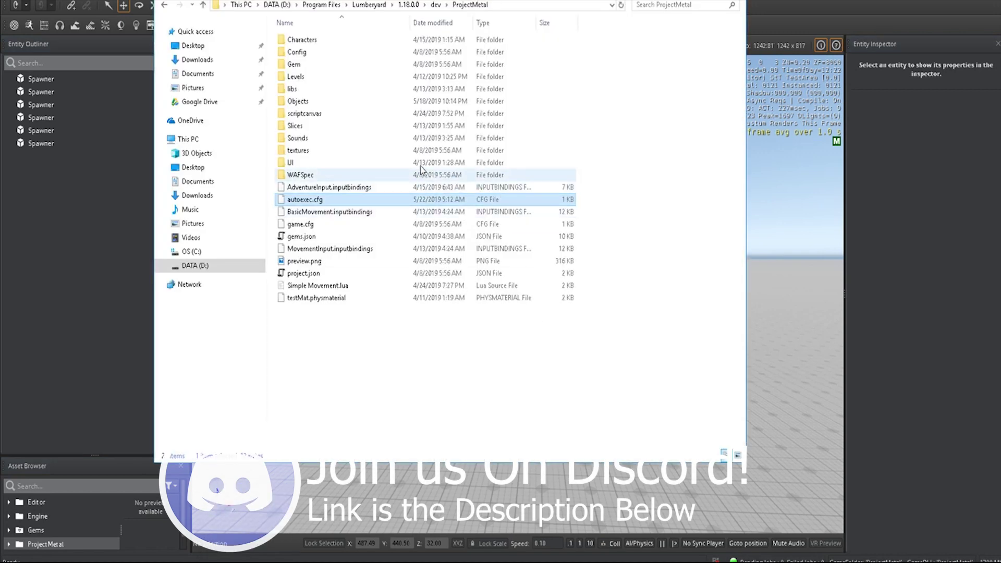
click(435, 5)
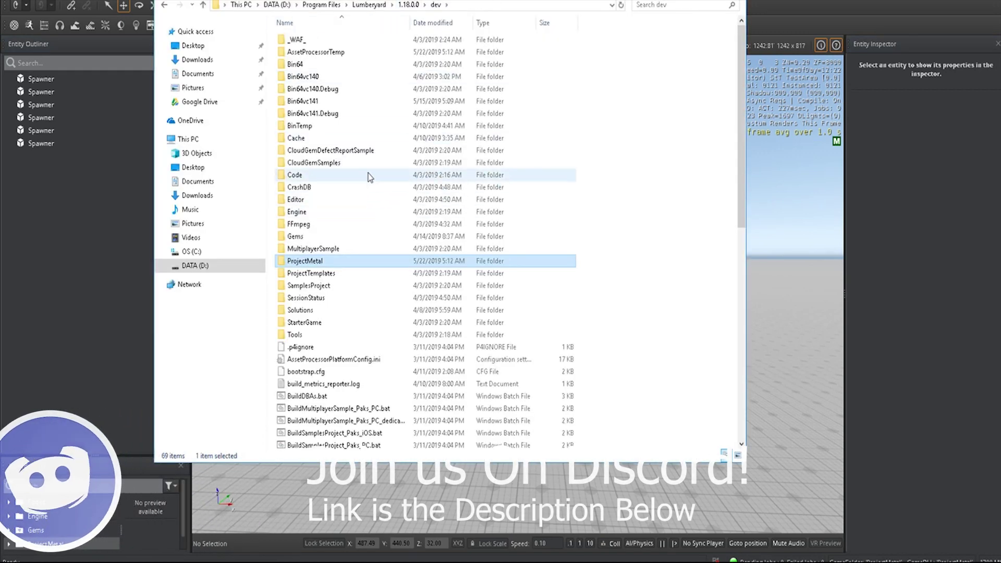
double_click(313, 101)
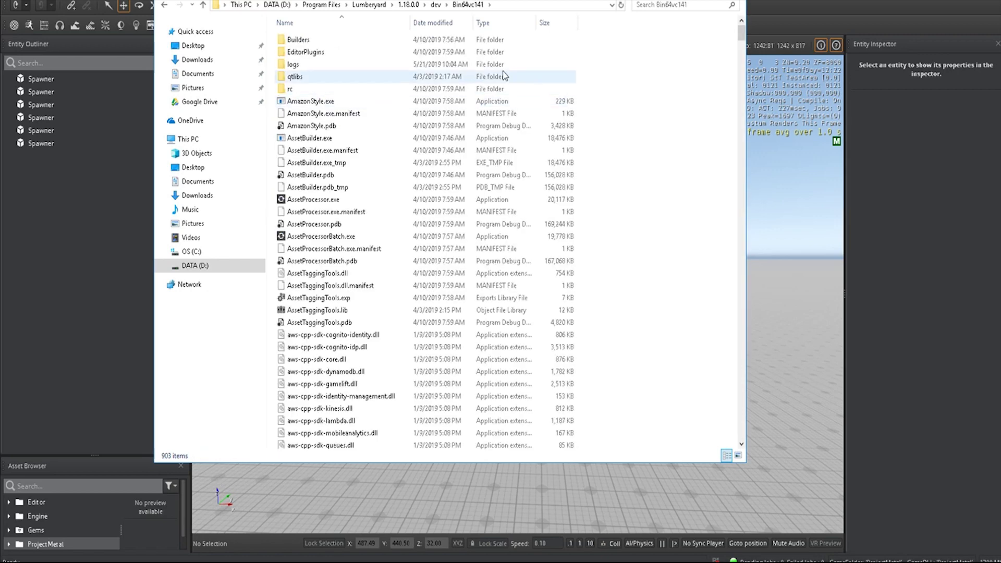
Search the Bin64vc141 folder for "projectmetal" and select ProjectMetalLauncher.exe.
click(671, 6)
text(project)
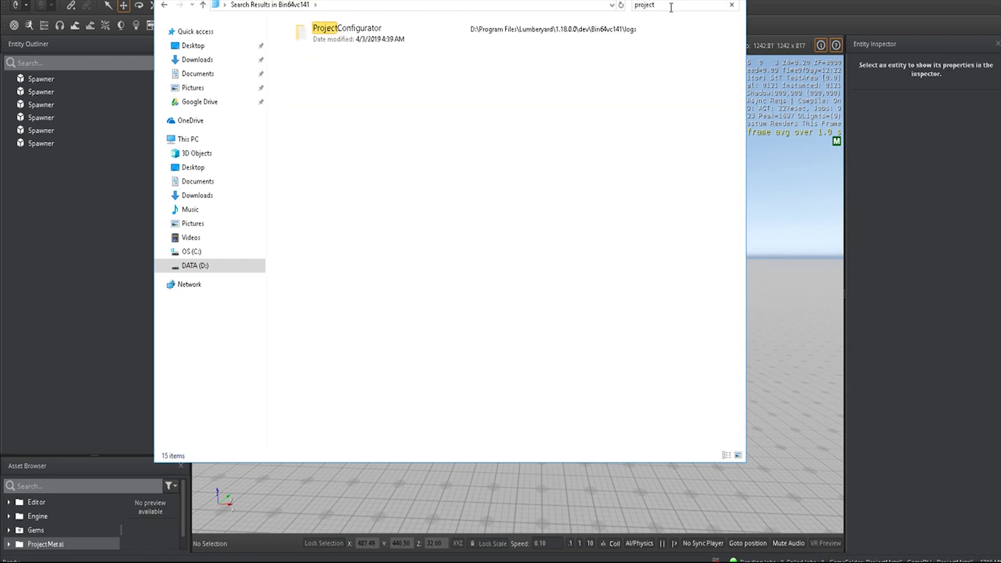
text(metal)
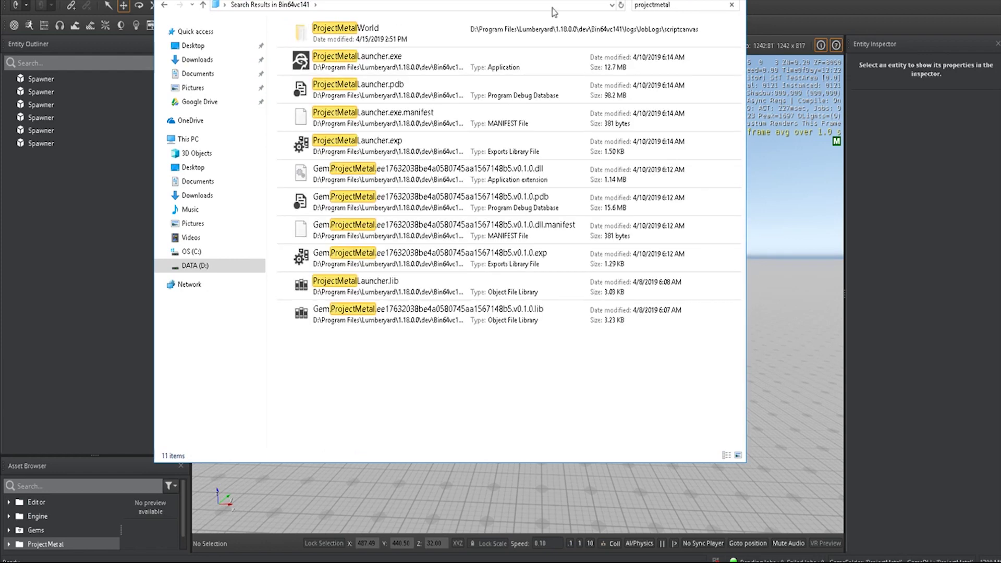
click(336, 72)
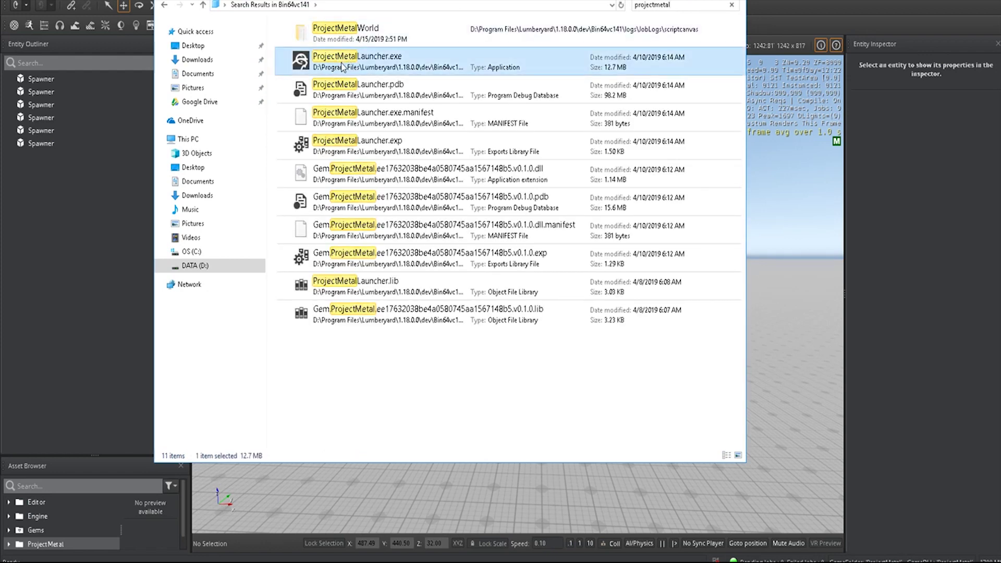
Run ProjectMetalLauncher.exe to check how the TestArea map loads, and close the game window.
double_click(342, 67)
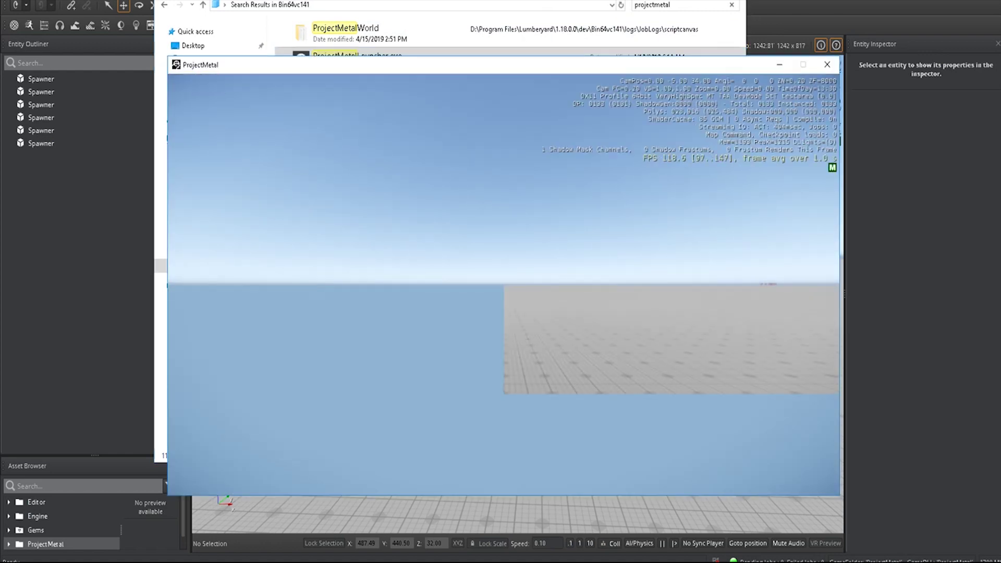
key(grave)
click(836, 65)
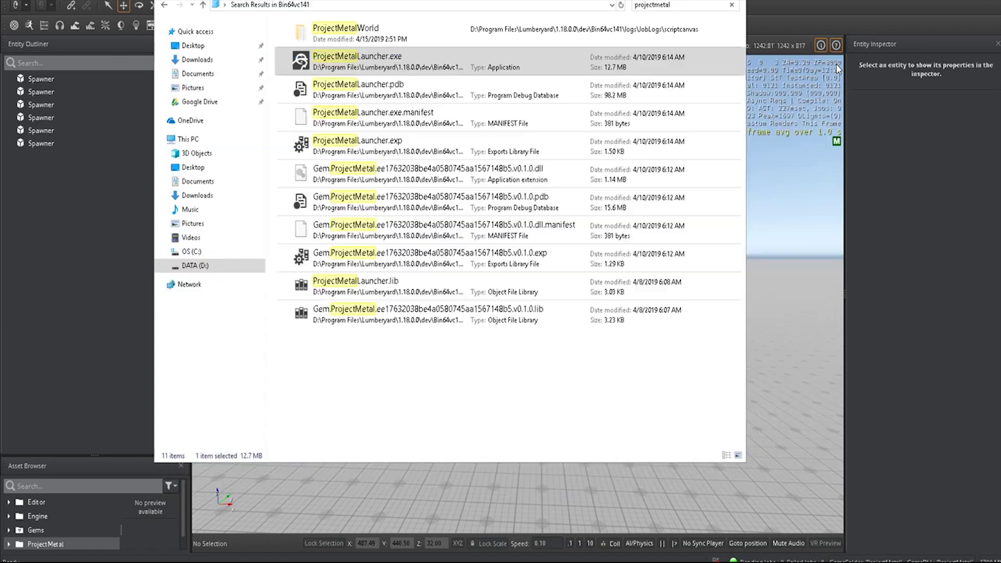
Switch back to Lumberyard, create a new entity in the level and add a Camera component to it.
click(836, 68)
right_click(37, 160)
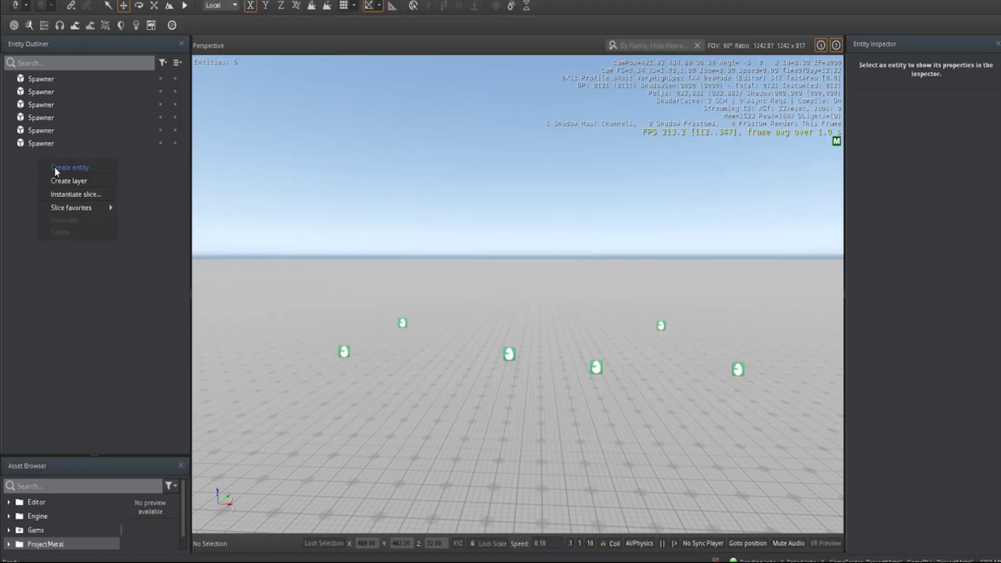
click(54, 166)
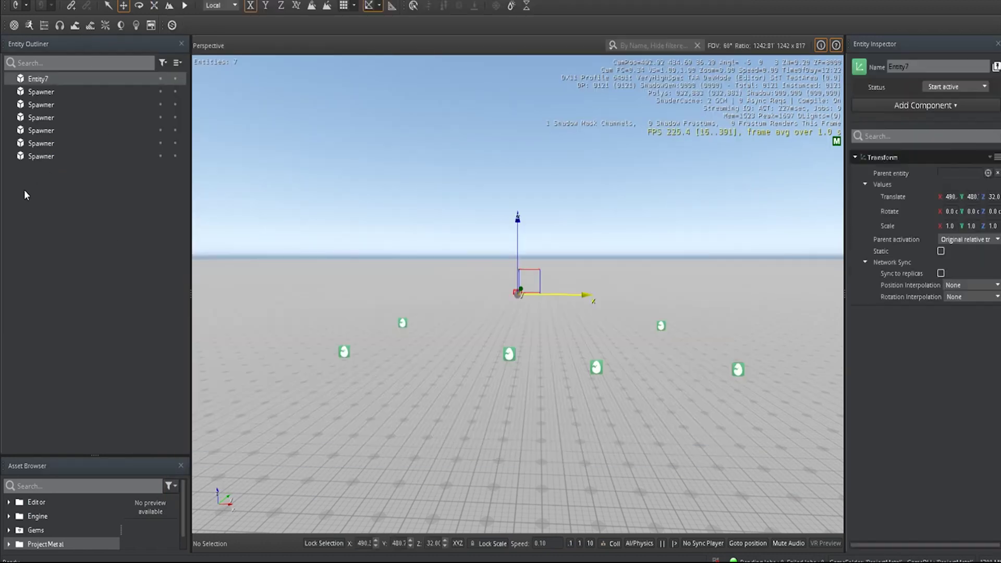
click(897, 106)
text(camera)
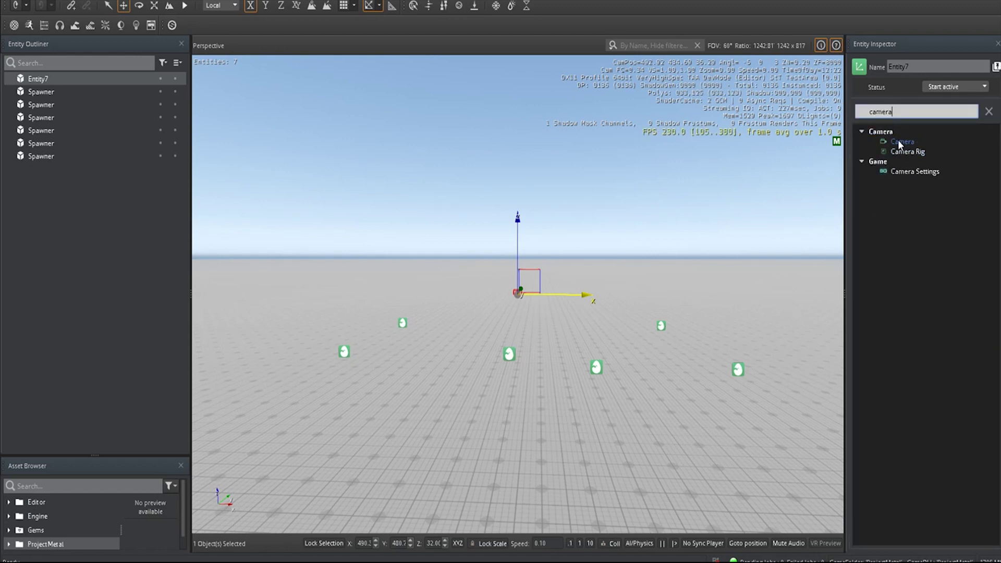
click(898, 141)
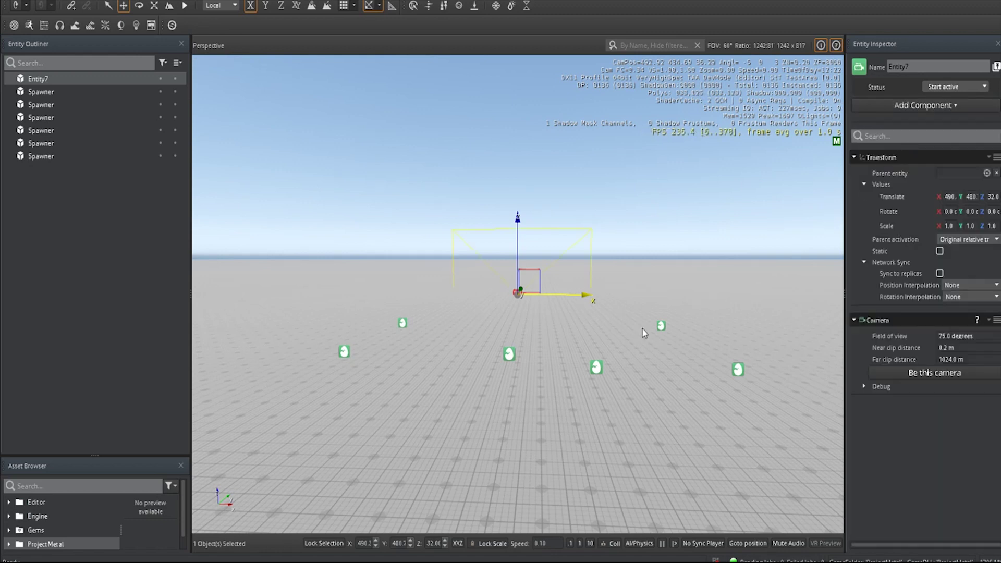
Move the camera entity in front of the spawners and raise it above the ground, to about X 491, Y 430, Z 33.9.
right_drag(479, 412, 649, 413)
key(a)
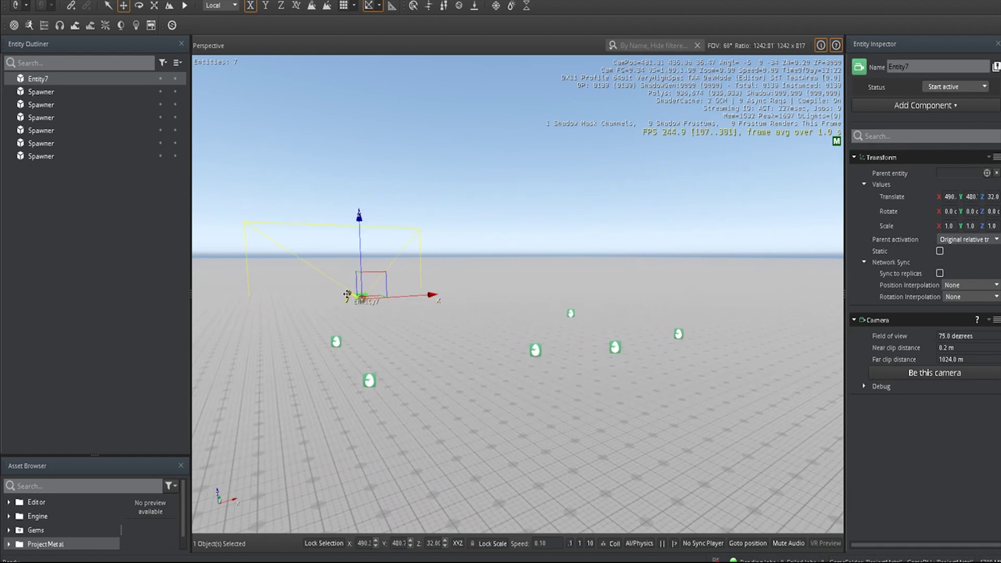
drag(347, 294, 580, 356)
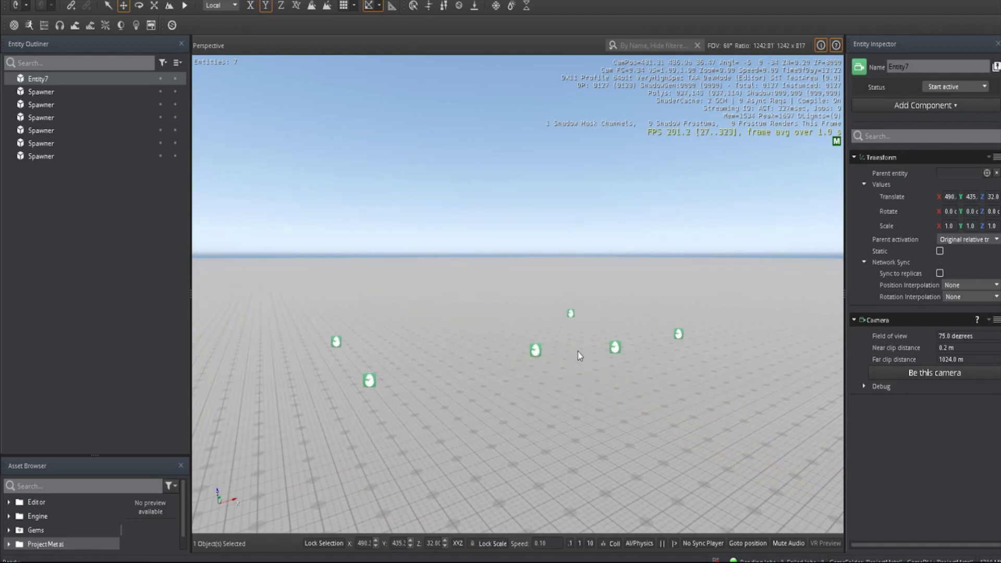
mouse_move(580, 356)
right_down()
mouse_move(623, 366)
mouse_move(590, 365)
right_up()
key(s)
key(d)
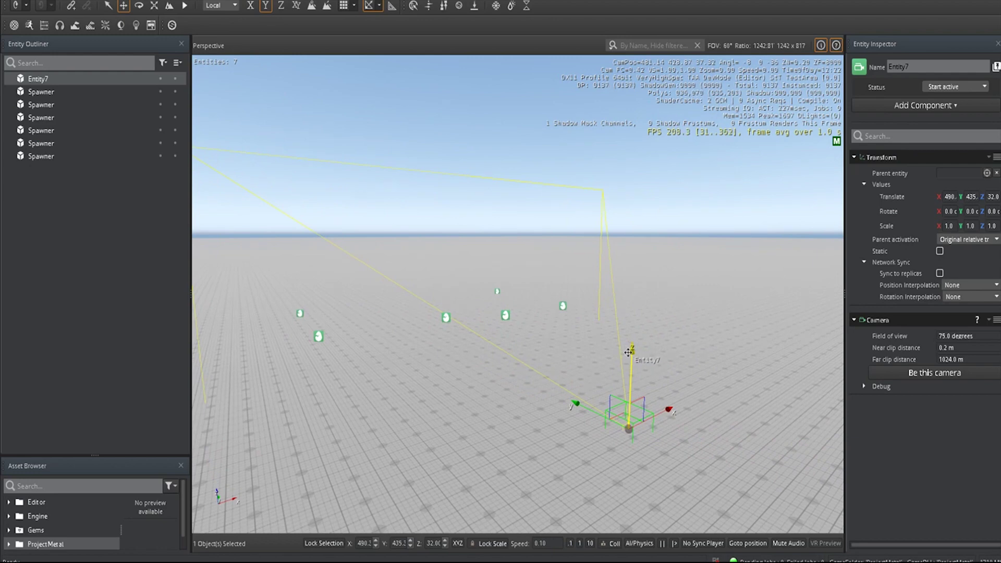
drag(628, 352, 632, 281)
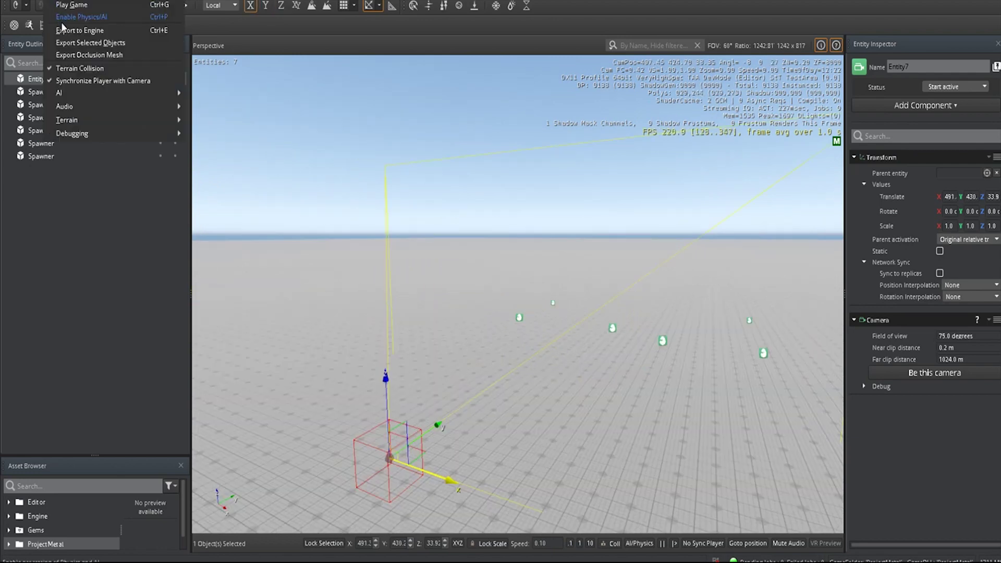
Export the level with the new camera to the engine and dismiss the export message.
click(67, 32)
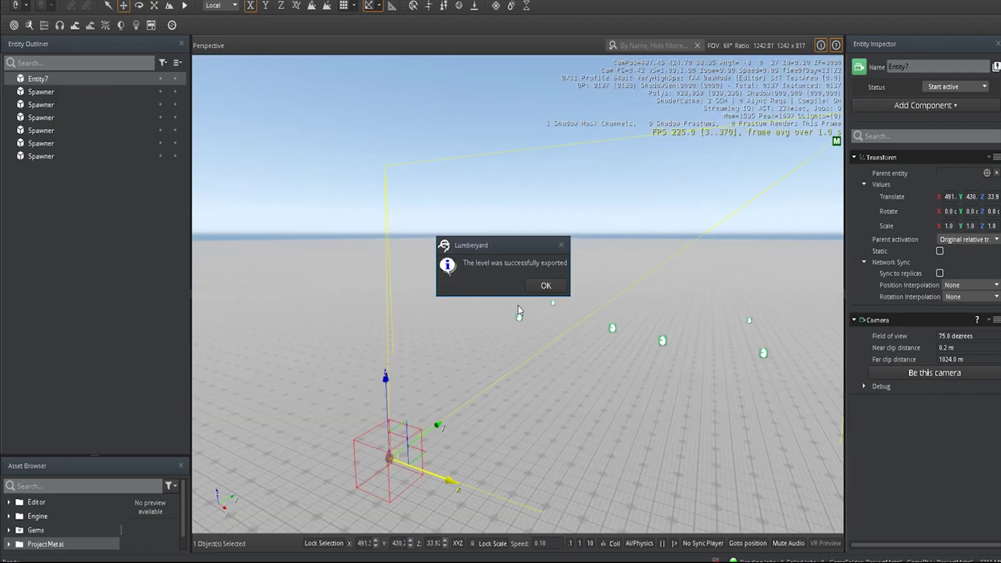
click(551, 285)
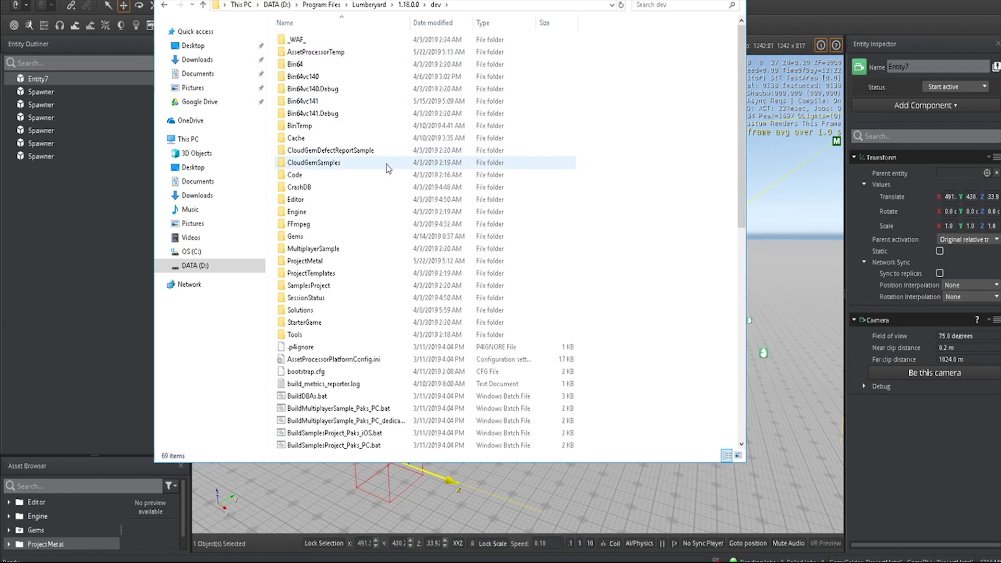
Switch to File Explorer, run ProjectMetalLauncher.exe from the Bin64vc141 folder to check the camera view, and close the game window.
double_click(308, 101)
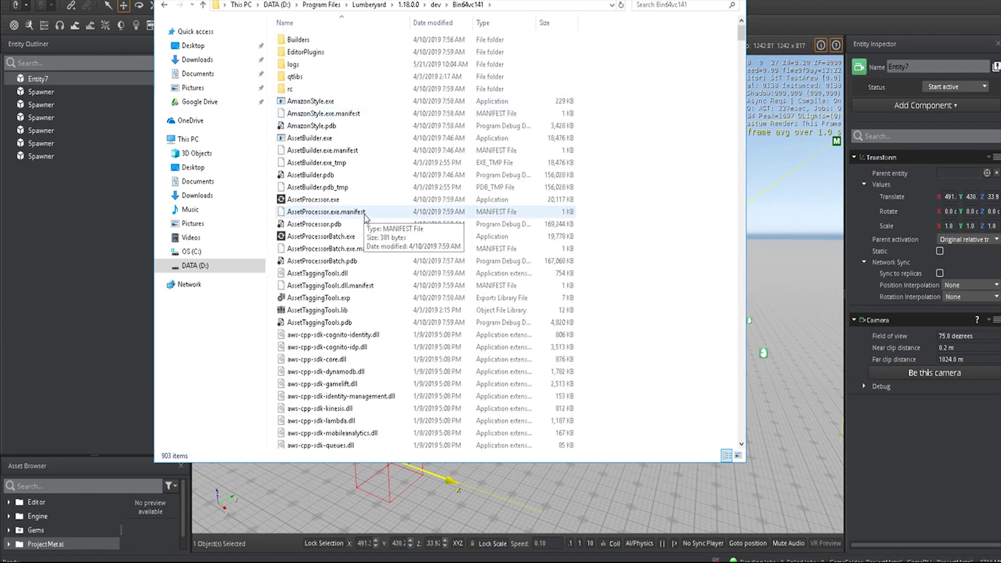
drag(741, 34, 756, 405)
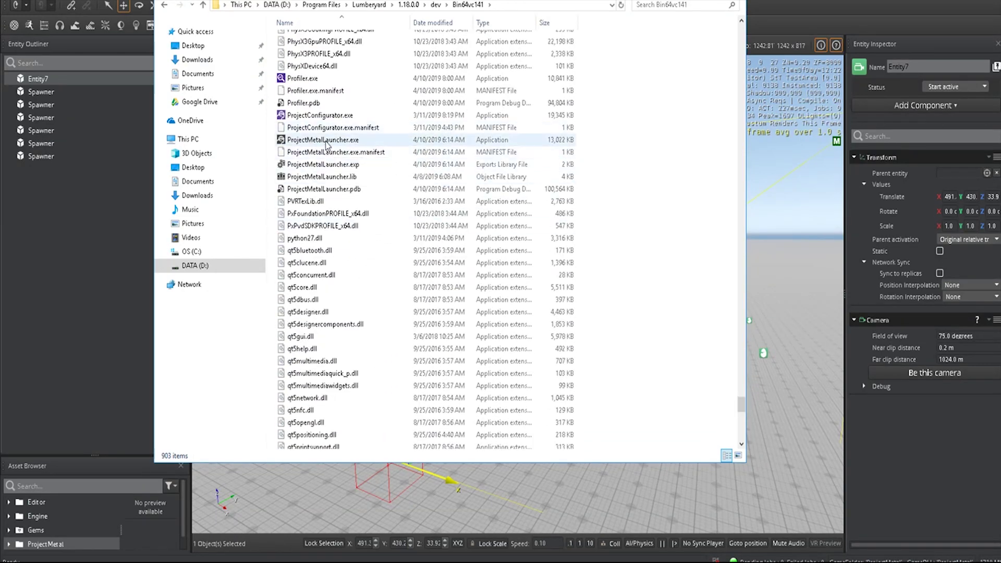
double_click(327, 141)
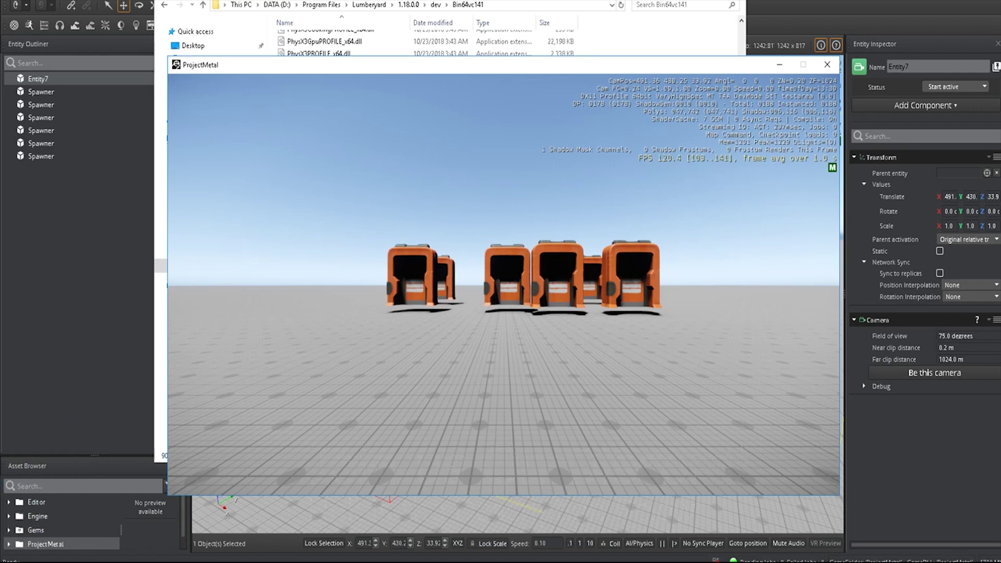
key(grave)
click(826, 64)
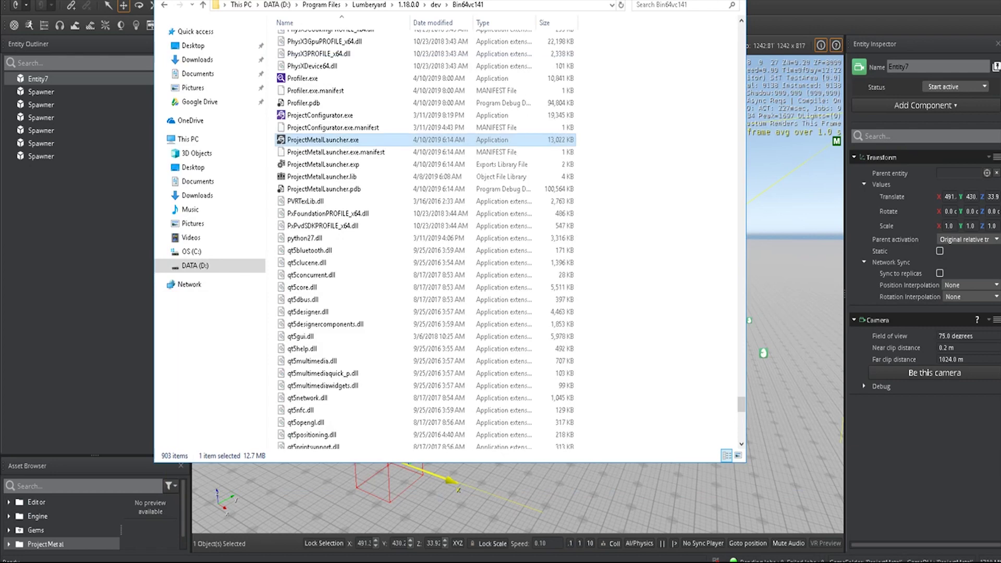
Return to Lumberyard, play the level in the editor to compare the camera view, and exit game mode.
click(682, 1)
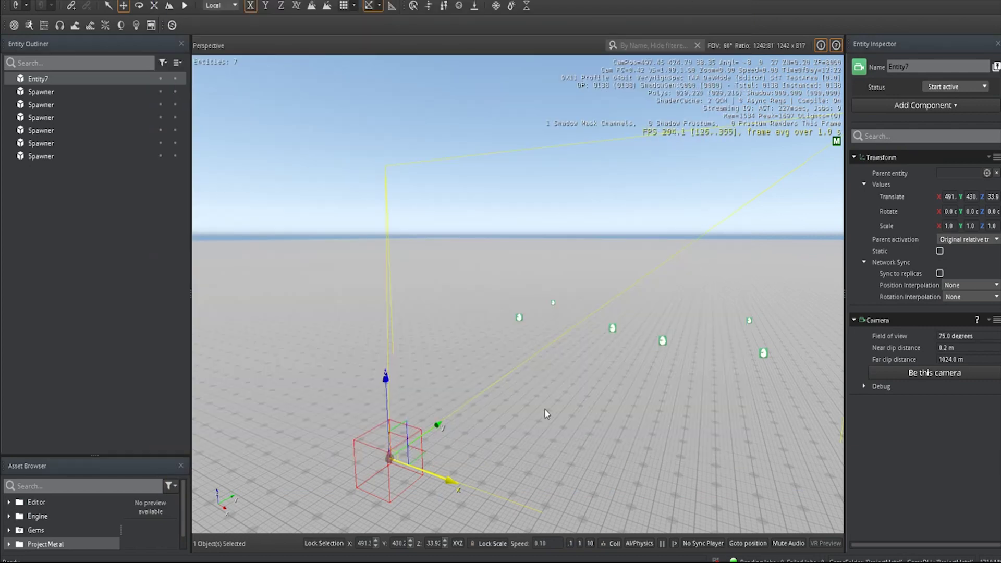
key(ctrl+g)
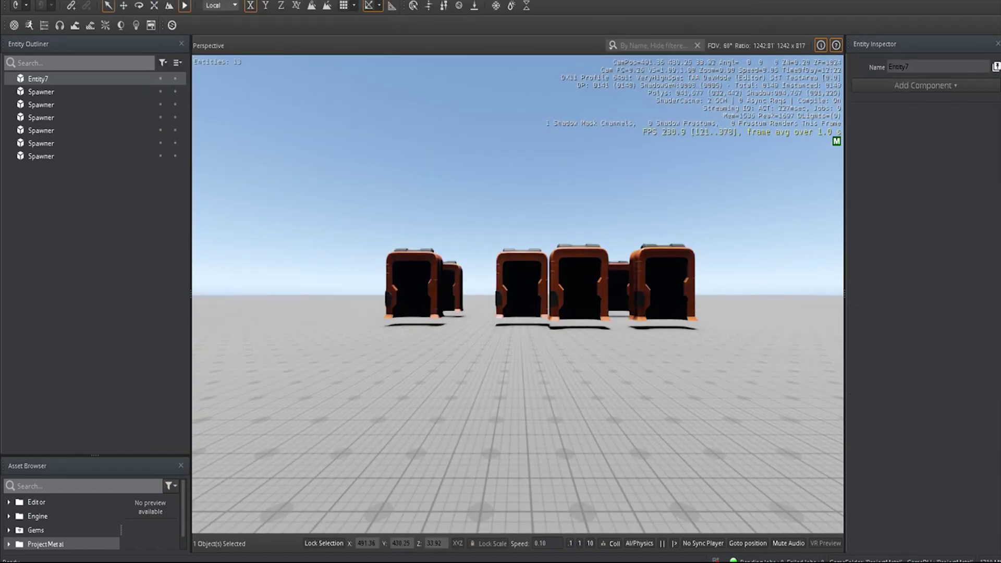
key(Escape)
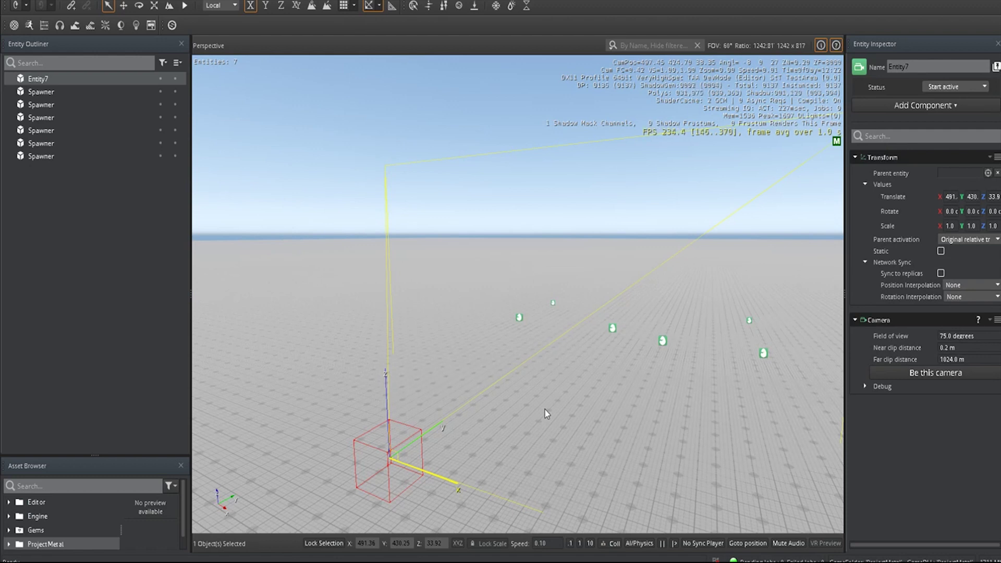